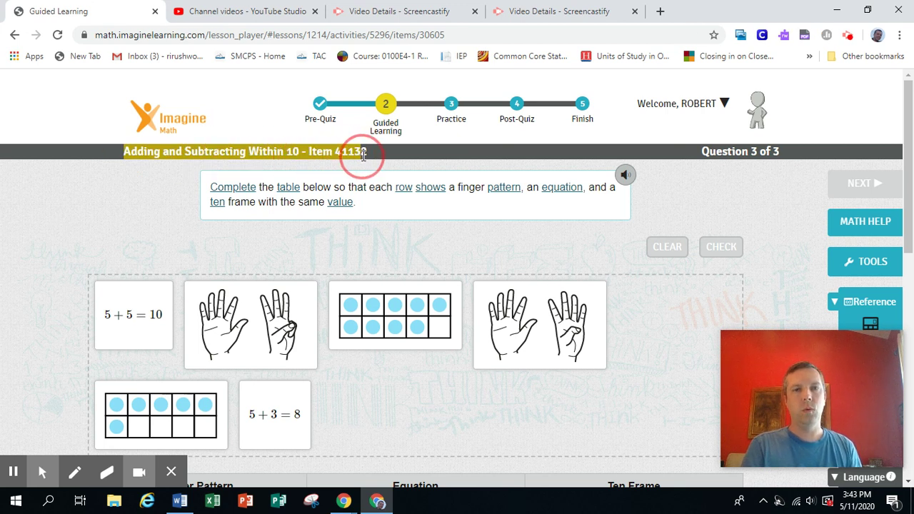
- Read question 3, look over the two-hands finger-pattern and six- and nine-dot ten-frame cards, then scroll down to the empty table
{"action": "left_click_drag", "start_coordinate": [208, 187], "coordinate": [515, 215]}
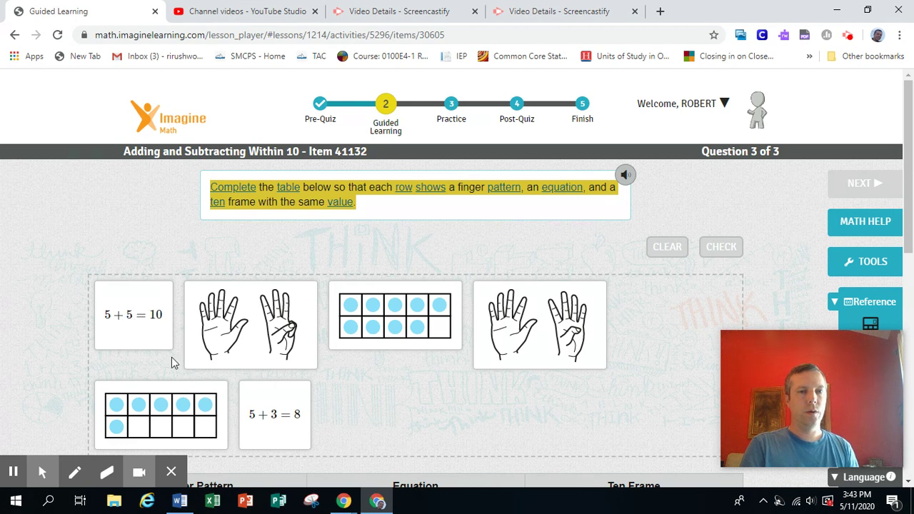
{"action": "left_click", "coordinate": [266, 409]}
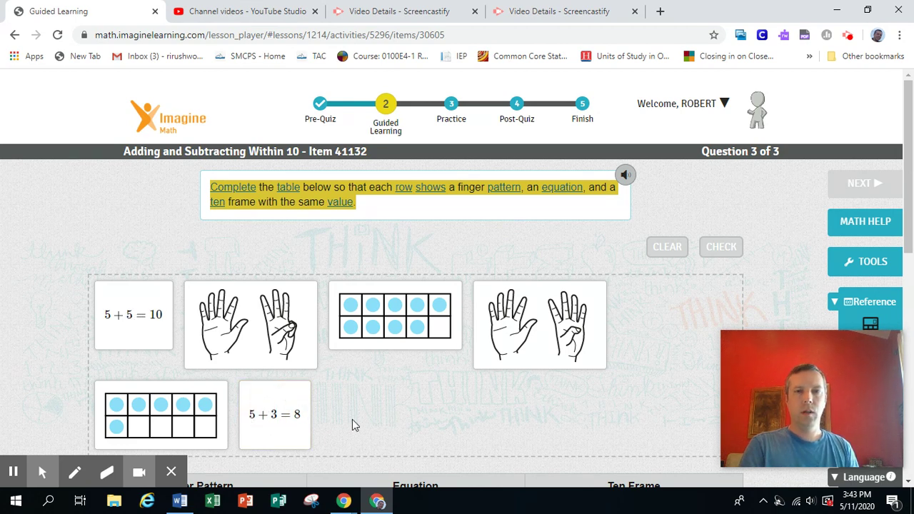
{"action": "left_click", "coordinate": [256, 337]}
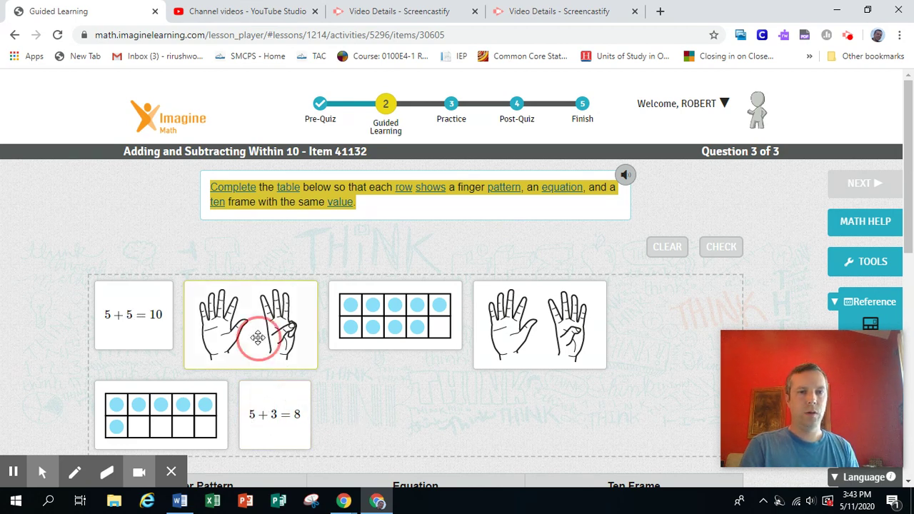
{"action": "left_click", "coordinate": [551, 339]}
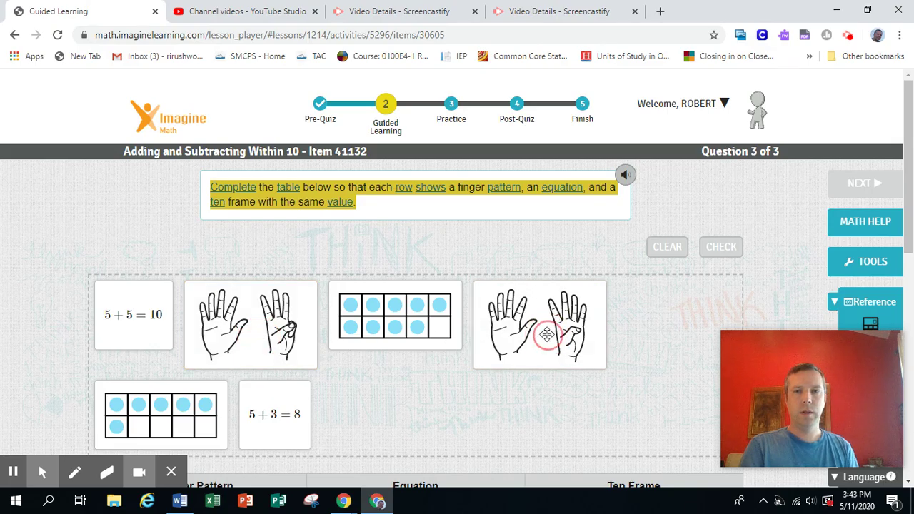
{"action": "left_click", "coordinate": [153, 416]}
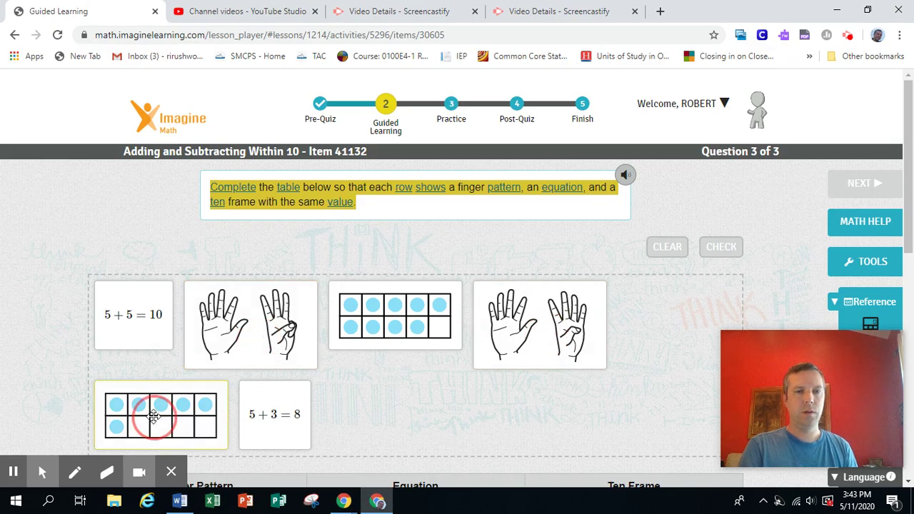
{"action": "left_click", "coordinate": [400, 314]}
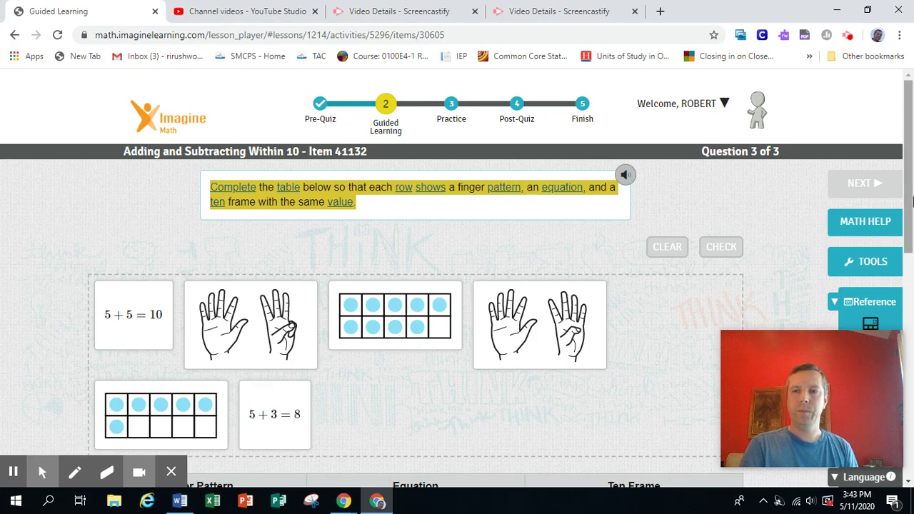
{"action": "left_click_drag", "start_coordinate": [910, 166], "coordinate": [912, 310]}
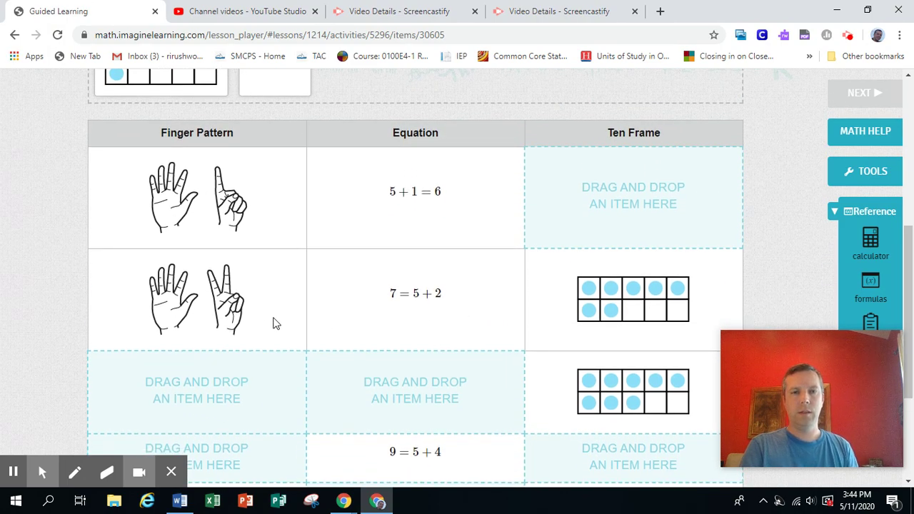
{"action": "left_click", "coordinate": [199, 316]}
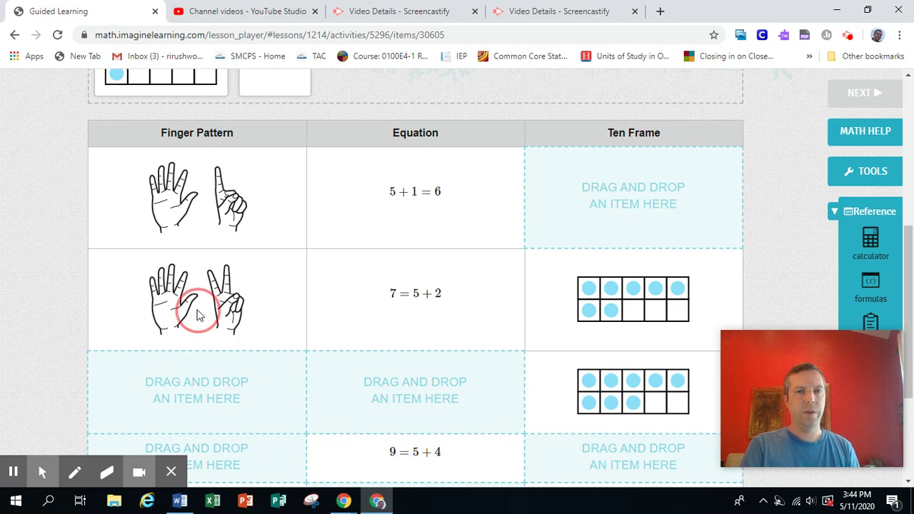
{"action": "left_click", "coordinate": [170, 298]}
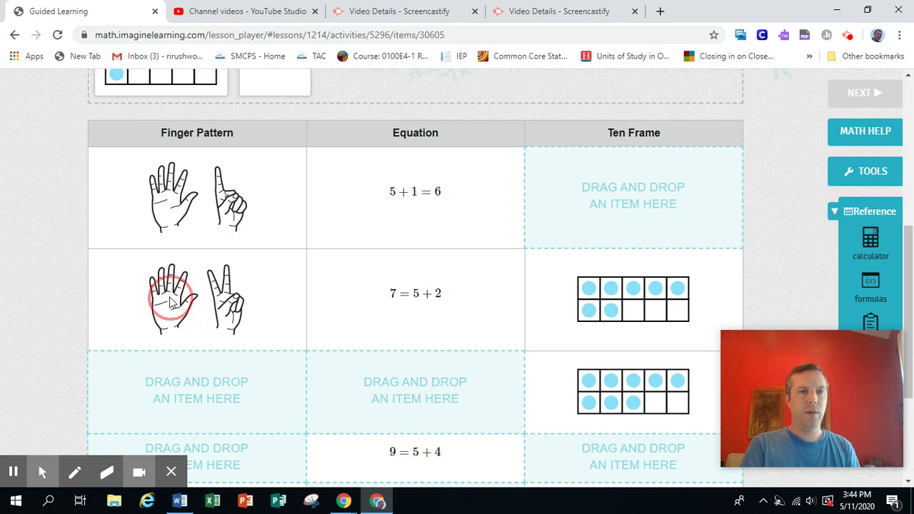
{"action": "left_click", "coordinate": [230, 298]}
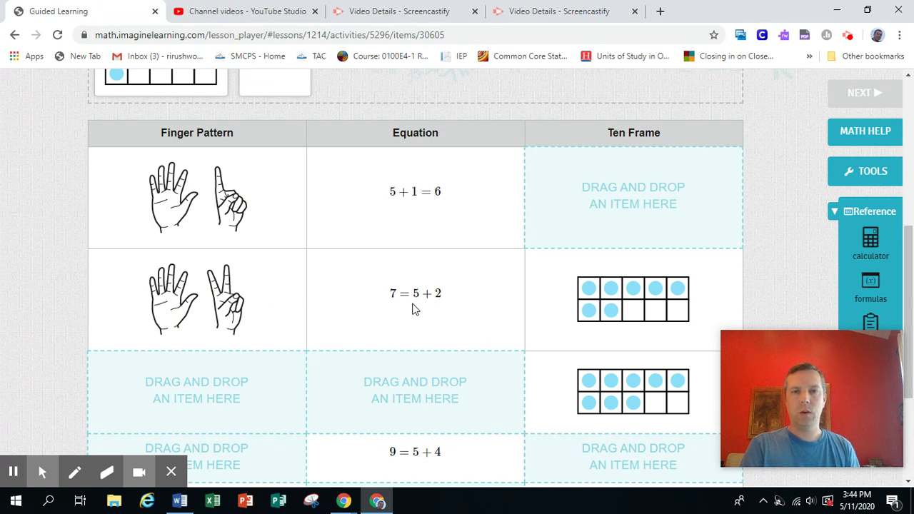
{"action": "left_click", "coordinate": [388, 301]}
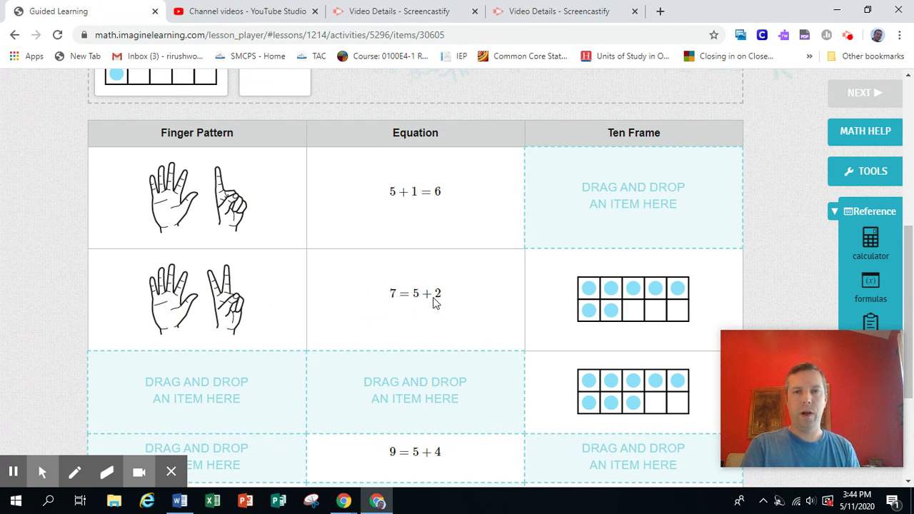
{"action": "left_click", "coordinate": [639, 296]}
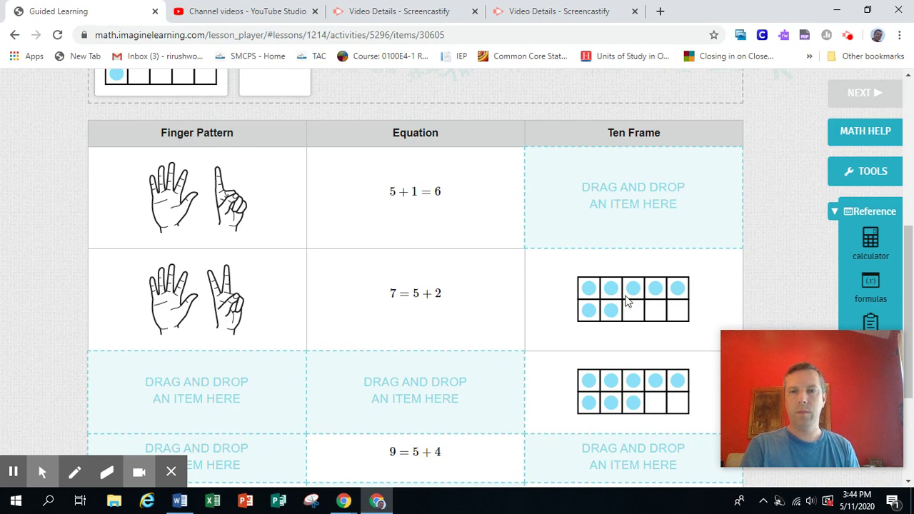
{"action": "left_click", "coordinate": [592, 290]}
{"action": "left_click", "coordinate": [637, 295]}
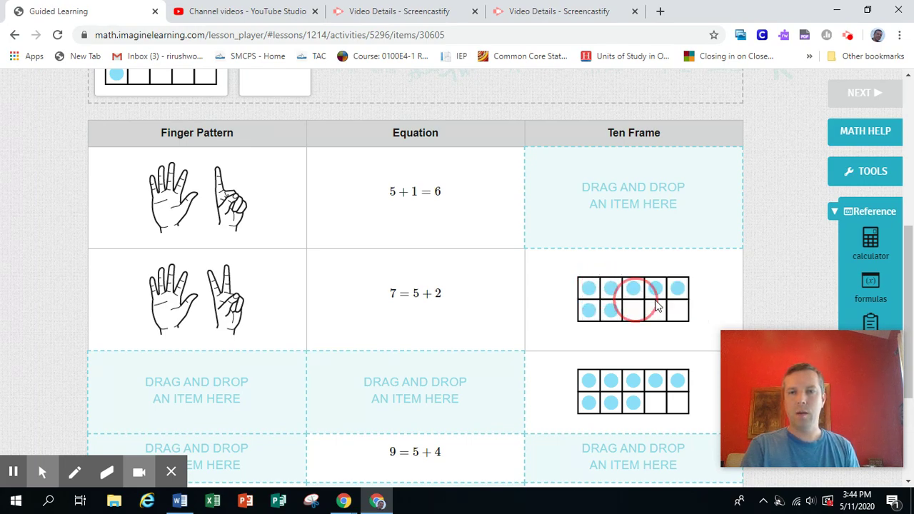
{"action": "left_click", "coordinate": [598, 324]}
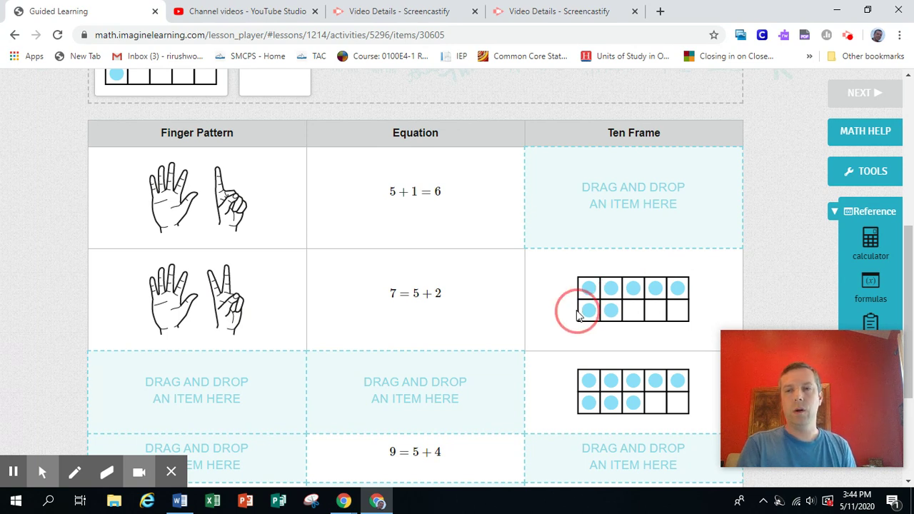
{"action": "left_click_drag", "start_coordinate": [910, 258], "coordinate": [910, 187]}
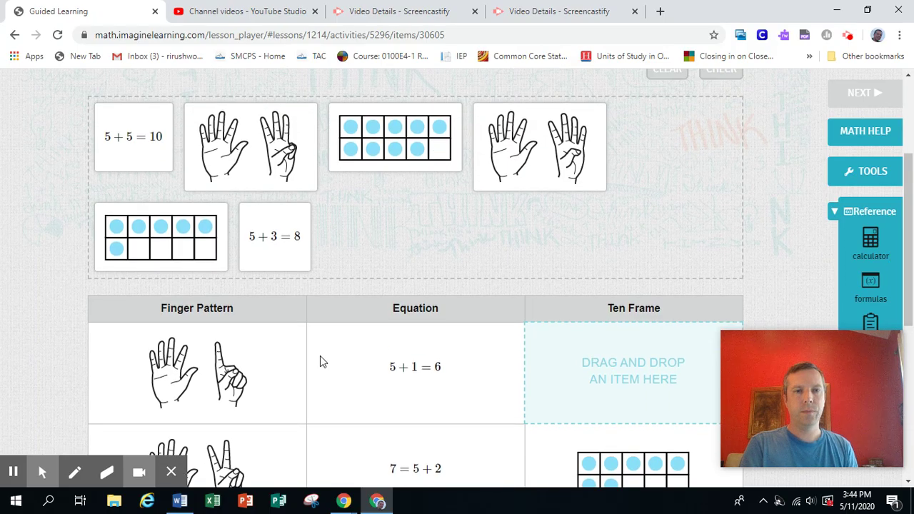
- Drop the six-dot ten frame card into the Ten Frame cell of the 5 + 1 = 6 row
{"action": "left_click", "coordinate": [199, 362]}
{"action": "left_click", "coordinate": [167, 369]}
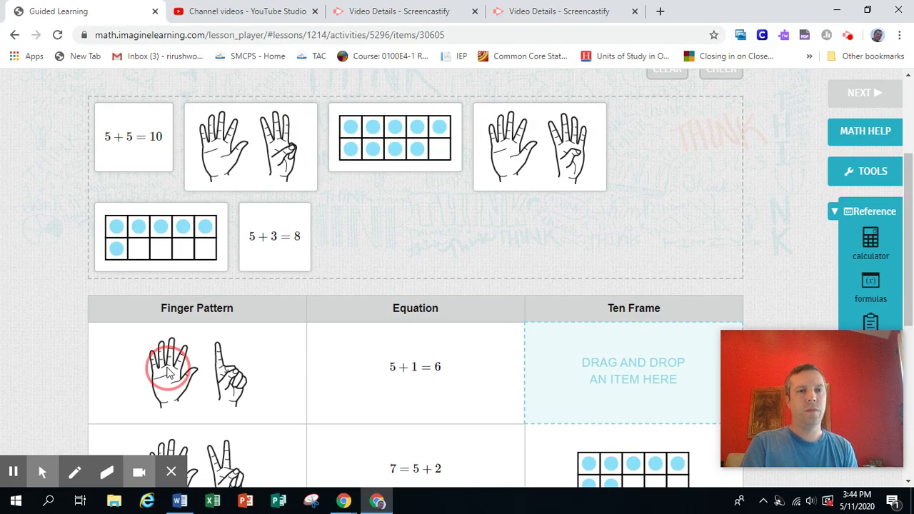
{"action": "left_click", "coordinate": [221, 368]}
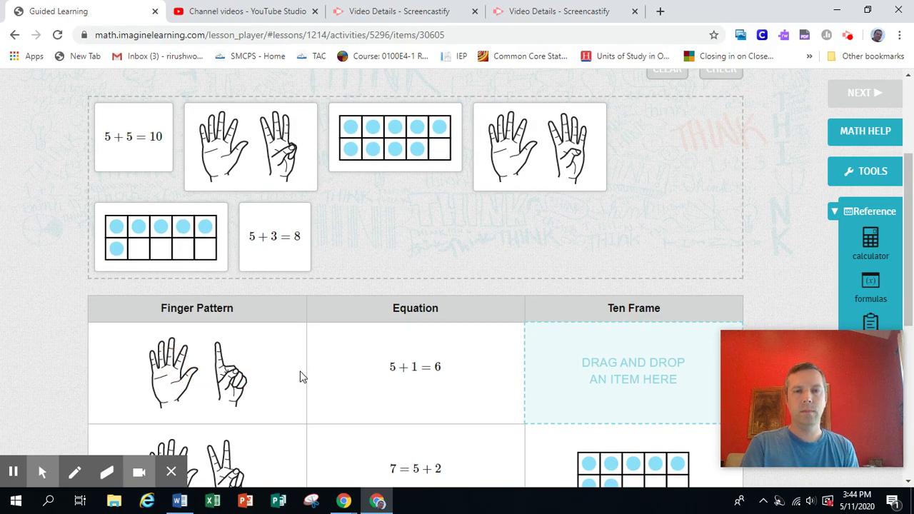
{"action": "left_click", "coordinate": [392, 369]}
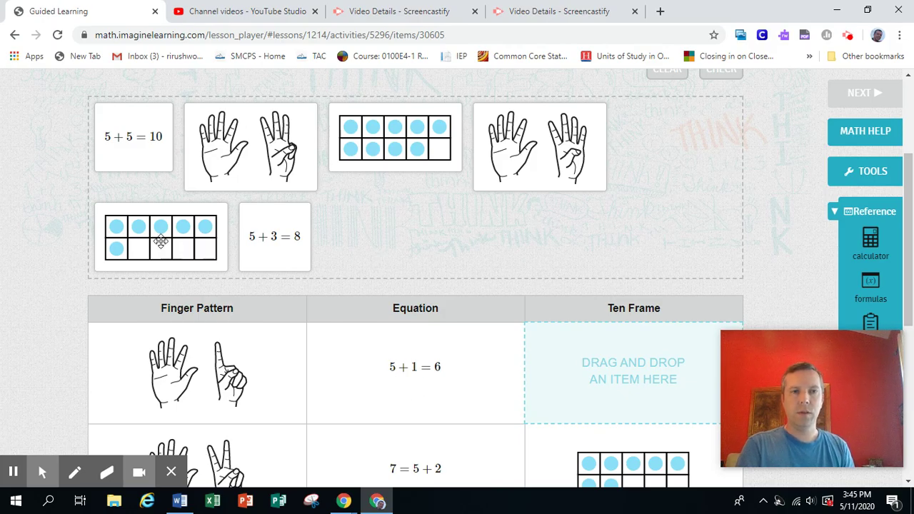
{"action": "left_click_drag", "start_coordinate": [157, 238], "coordinate": [600, 371]}
{"action": "left_click_drag", "start_coordinate": [903, 172], "coordinate": [901, 263]}
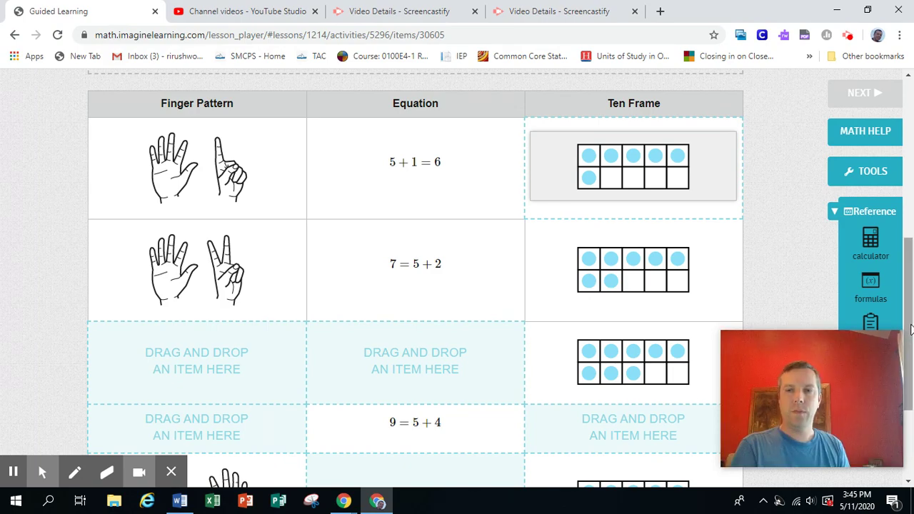
- Place the 5 + 3 = 8 equation and the five-plus-three finger pattern in the eight-dot ten-frame row
{"action": "left_click_drag", "start_coordinate": [910, 317], "coordinate": [909, 262]}
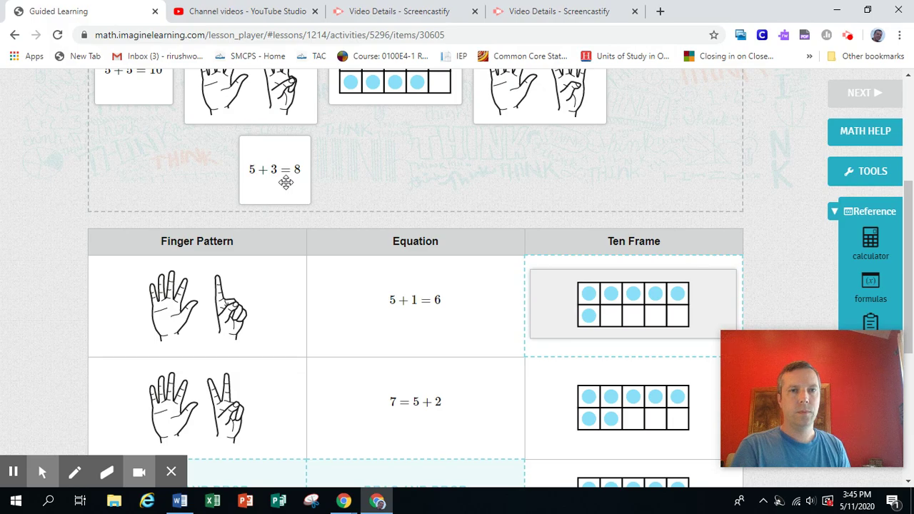
{"action": "left_click_drag", "start_coordinate": [285, 182], "coordinate": [424, 304]}
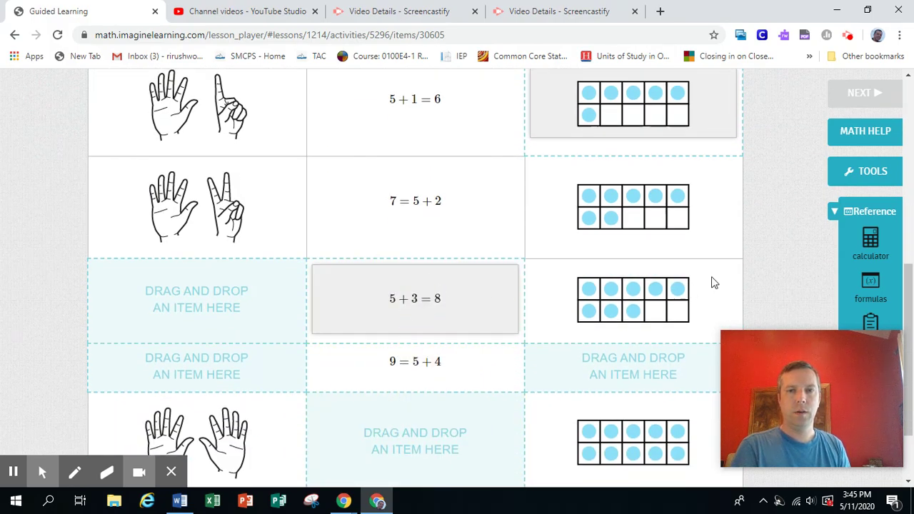
{"action": "left_click_drag", "start_coordinate": [910, 287], "coordinate": [826, 174]}
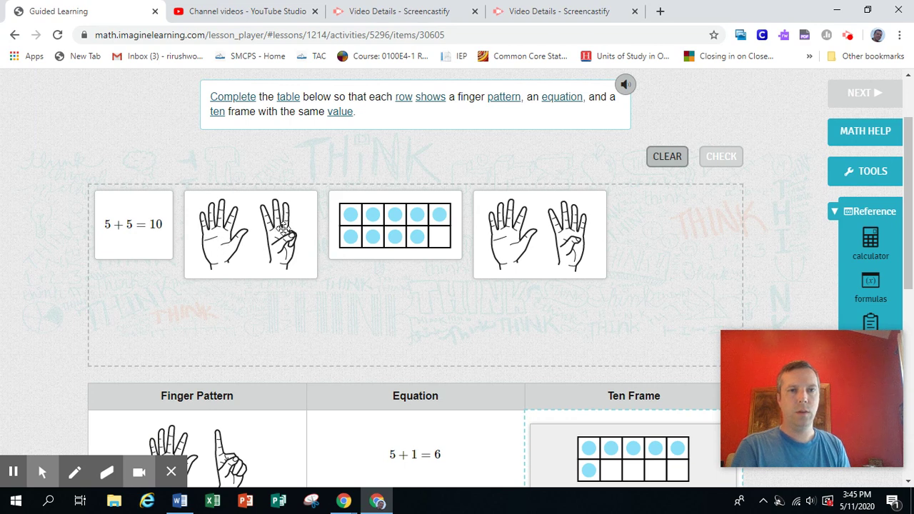
{"action": "left_click_drag", "start_coordinate": [253, 261], "coordinate": [210, 316]}
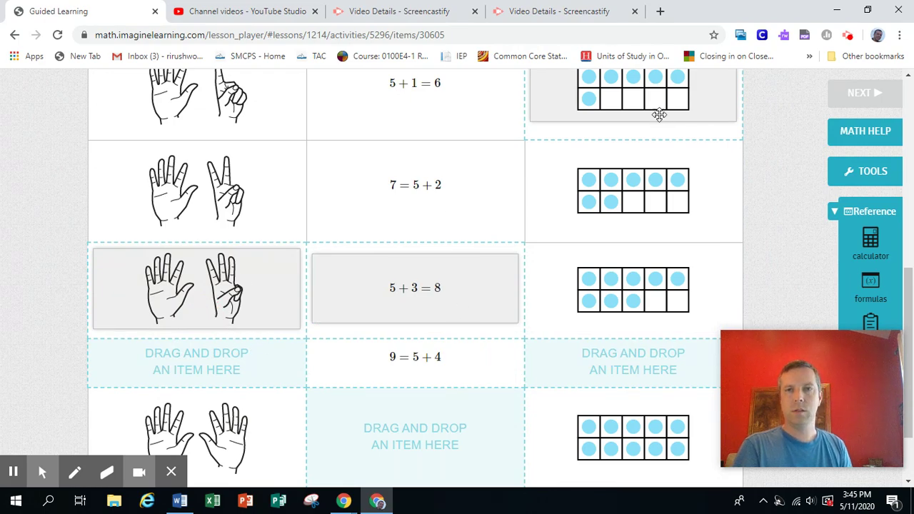
{"action": "left_click_drag", "start_coordinate": [909, 293], "coordinate": [910, 169]}
{"action": "scroll", "coordinate": [910, 170], "scroll_direction": "down", "scroll_amount": 5}
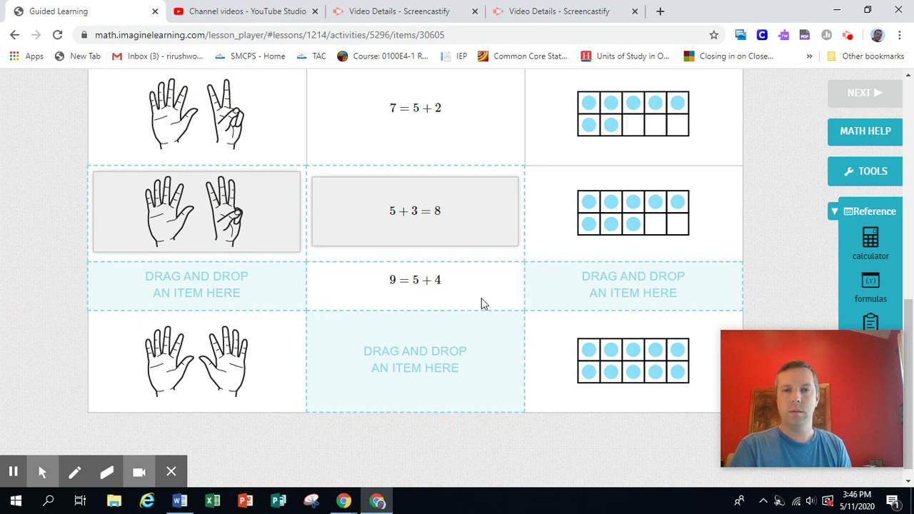
- Fill the 9 = 5 + 4 row with the nine-dot ten frame and five-plus-four finger pattern, then bring the 5 + 5 = 10 card down
{"action": "left_click_drag", "start_coordinate": [911, 351], "coordinate": [911, 171]}
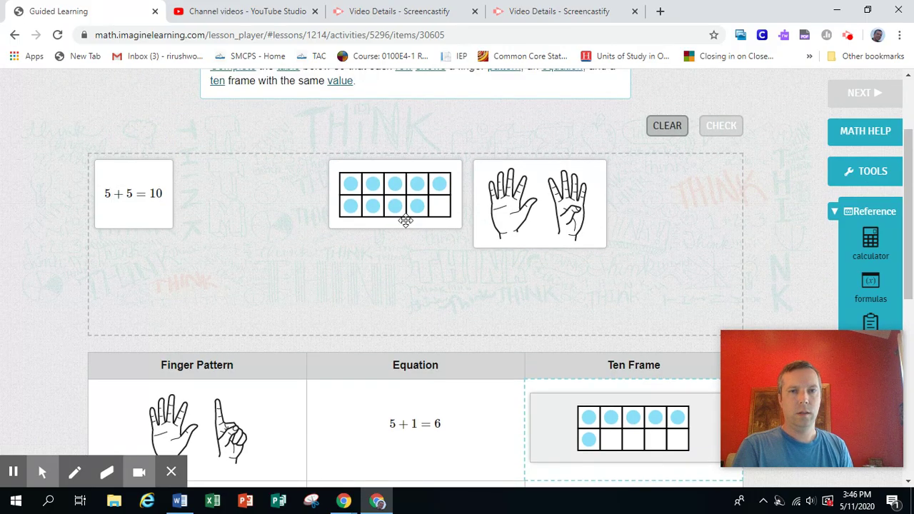
{"action": "left_click_drag", "start_coordinate": [397, 199], "coordinate": [621, 330]}
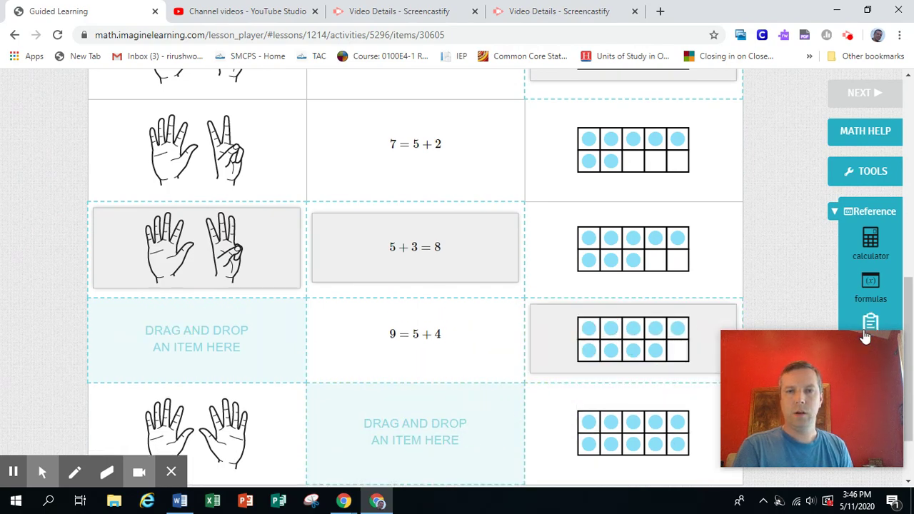
{"action": "left_click_drag", "start_coordinate": [909, 349], "coordinate": [912, 184]}
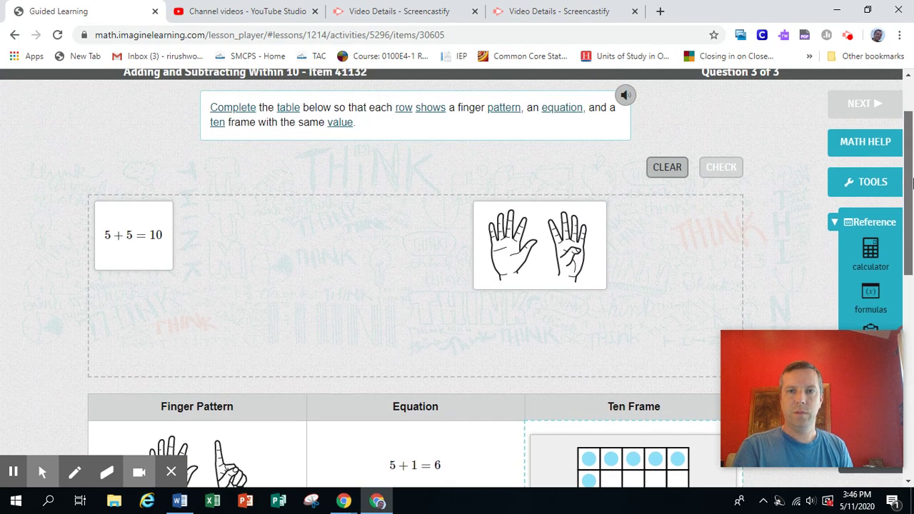
{"action": "left_click_drag", "start_coordinate": [547, 246], "coordinate": [212, 246]}
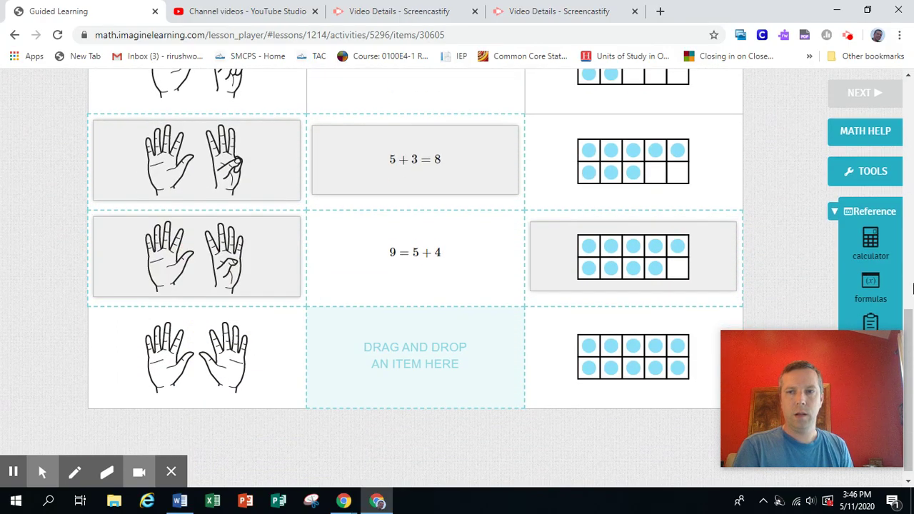
{"action": "left_click_drag", "start_coordinate": [910, 311], "coordinate": [911, 128]}
{"action": "left_click_drag", "start_coordinate": [137, 214], "coordinate": [417, 363]}
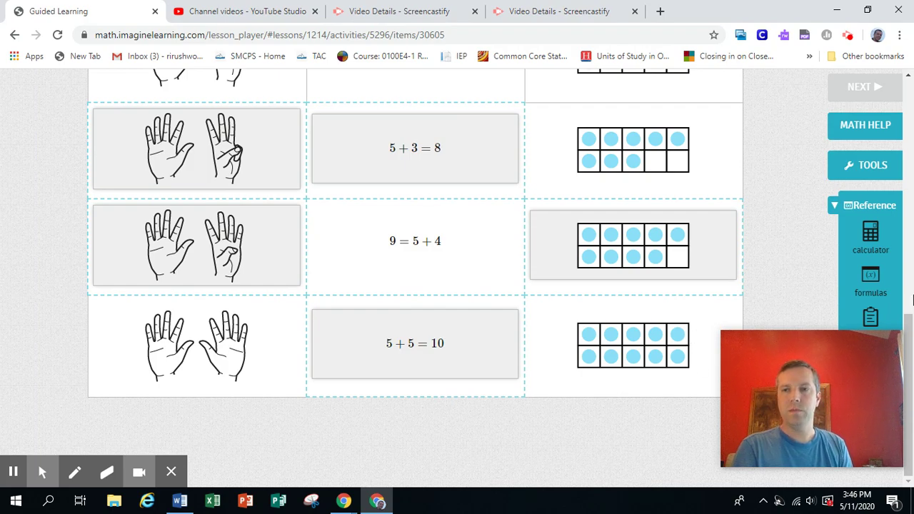
- Scroll back up and check all table matches, from 5 + 1 = 6 through 5 + 5 = 10
{"action": "left_click_drag", "start_coordinate": [909, 317], "coordinate": [909, 138]}
{"action": "left_click", "coordinate": [721, 139]}
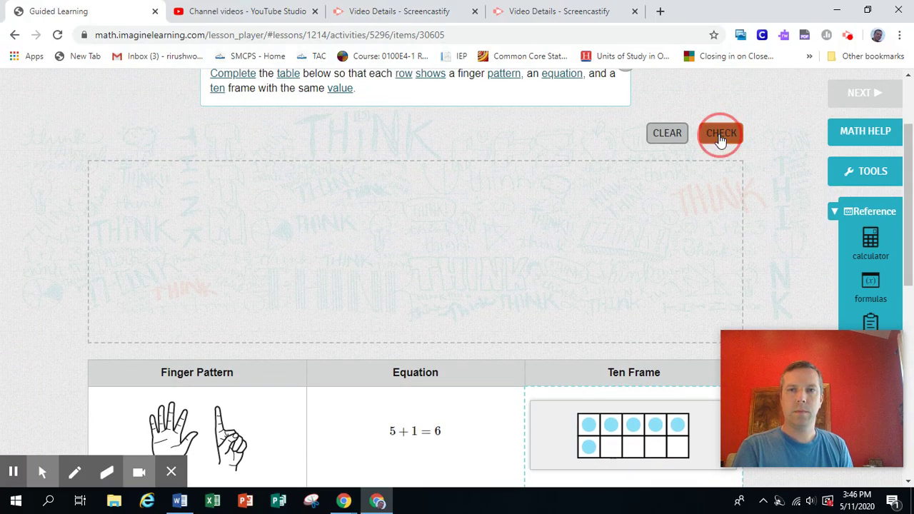